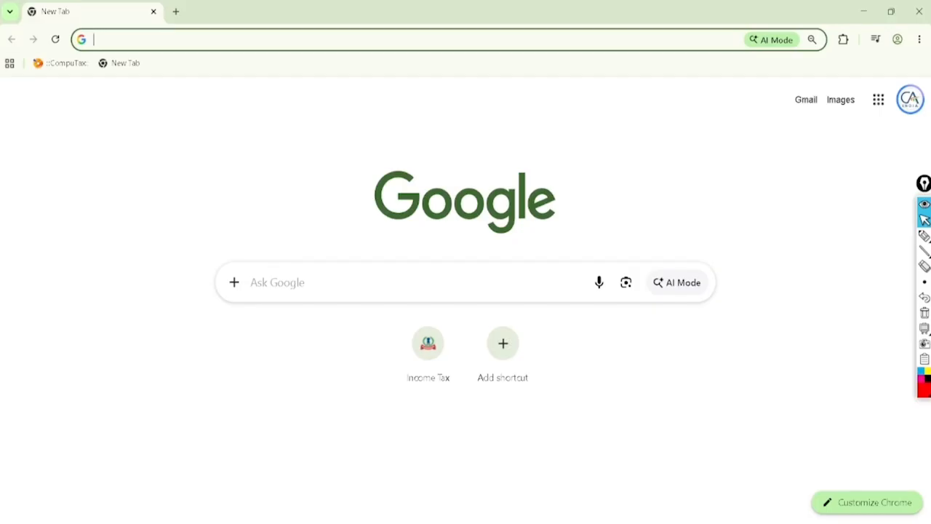
Step: Search Google for 'pan reprint' and handwrite red NSDL and UTI notes beside the results
text(pan r)
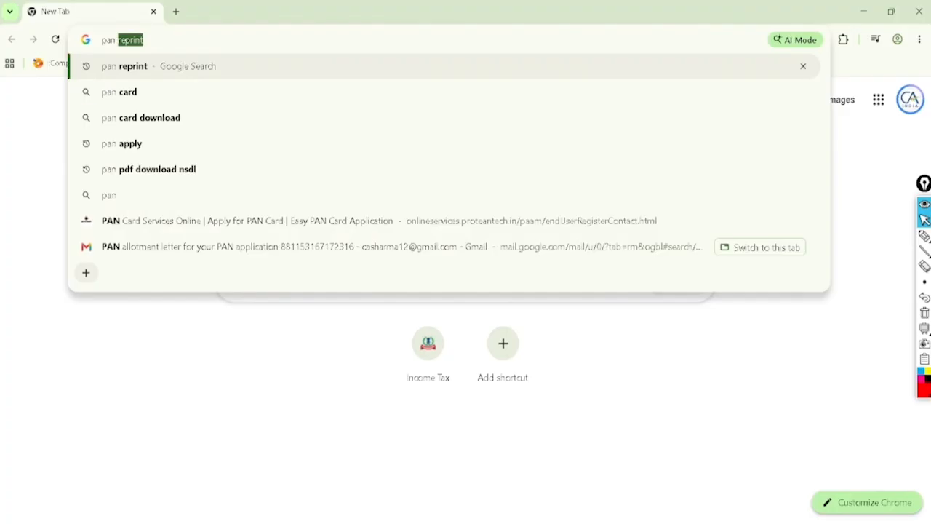
key(Return)
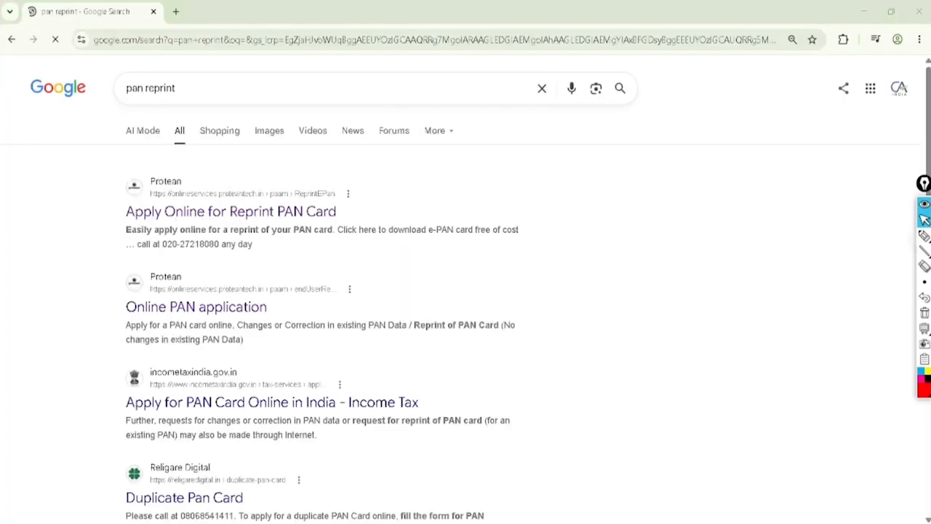
mouse_move(117, 108)
mouse_down()
mouse_move(177, 63)
mouse_move(114, 115)
mouse_move(106, 111)
mouse_up()
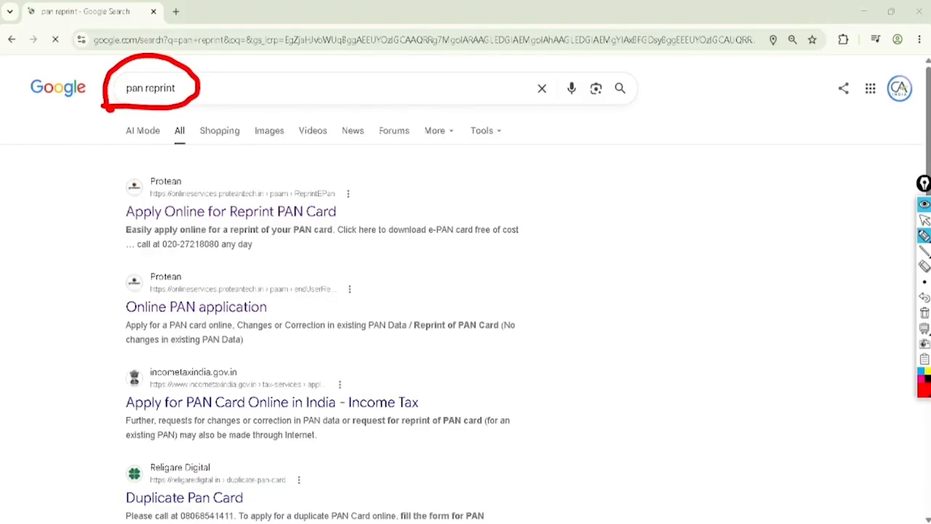
mouse_move(372, 186)
mouse_down()
mouse_move(418, 142)
mouse_move(422, 157)
mouse_up()
mouse_move(423, 119)
mouse_down()
mouse_move(447, 131)
mouse_move(464, 111)
mouse_up()
mouse_move(398, 203)
mouse_down()
mouse_move(419, 205)
mouse_move(413, 211)
mouse_move(441, 239)
mouse_move(384, 129)
mouse_move(394, 102)
mouse_up()
drag(362, 251, 408, 214)
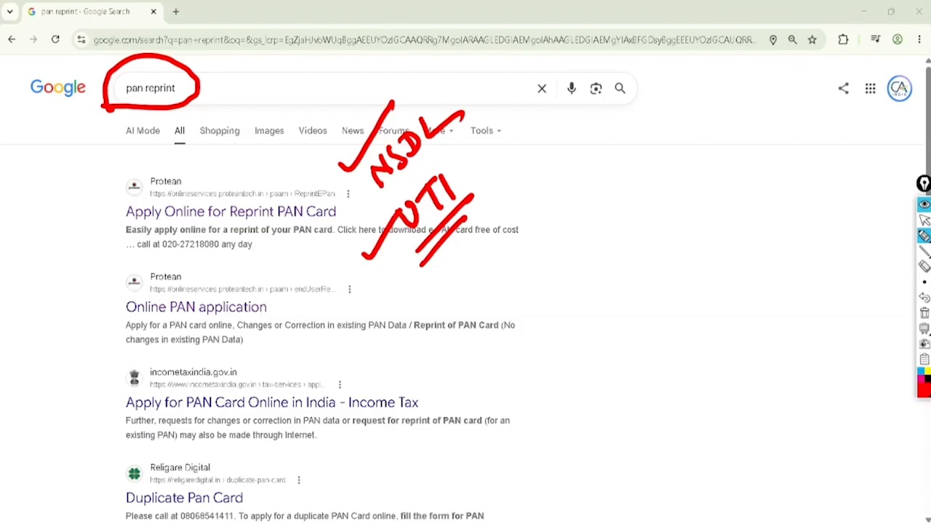
Step: Tick the search, circle the Protean source, and open its 'Apply Online for Reprint PAN Card' result
drag(211, 85, 268, 38)
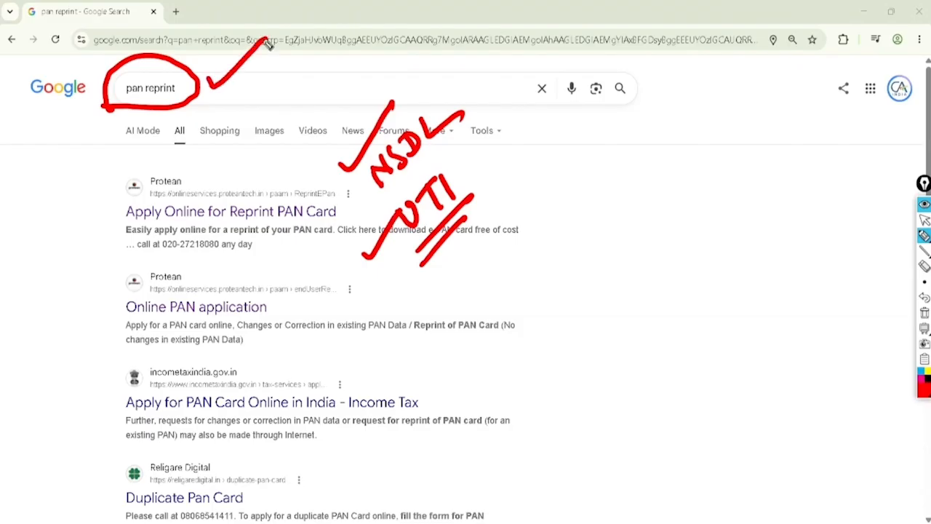
mouse_move(169, 151)
mouse_down()
mouse_move(130, 182)
mouse_move(147, 163)
mouse_up()
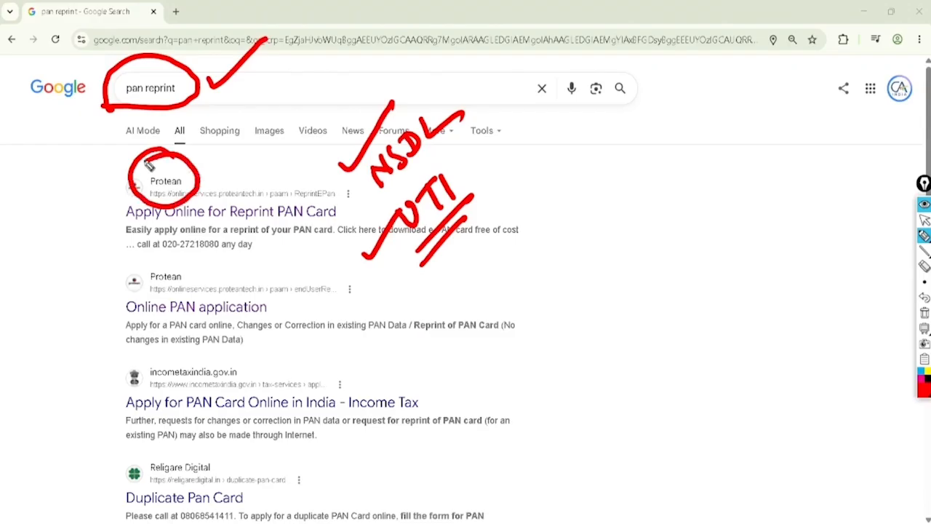
drag(236, 83, 318, 85)
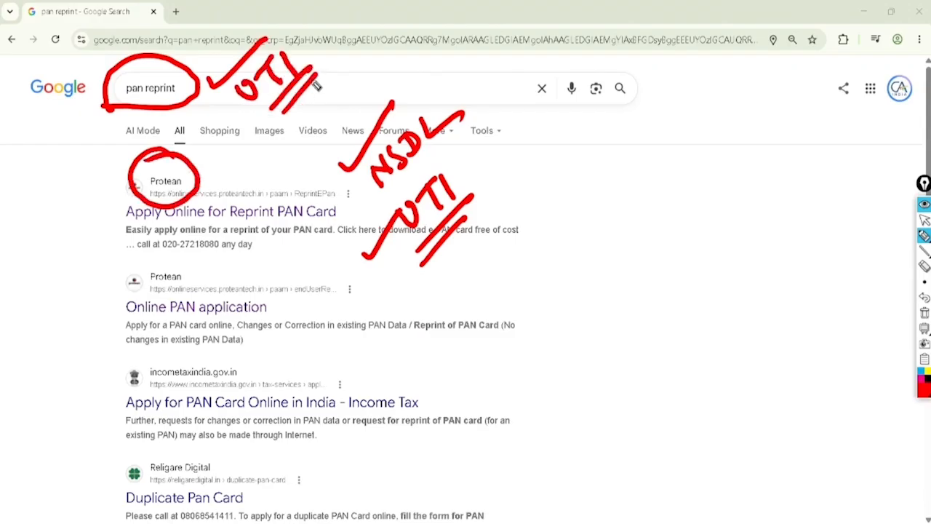
click(925, 220)
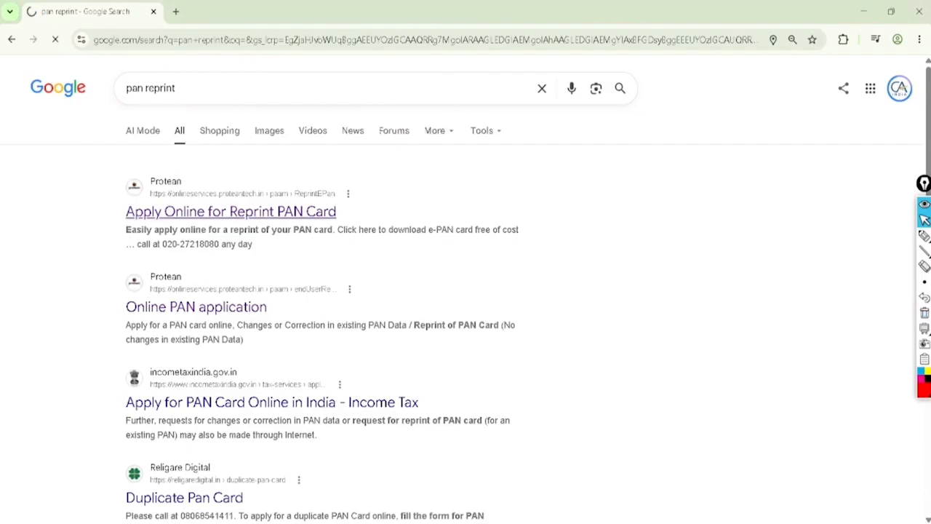
click(218, 212)
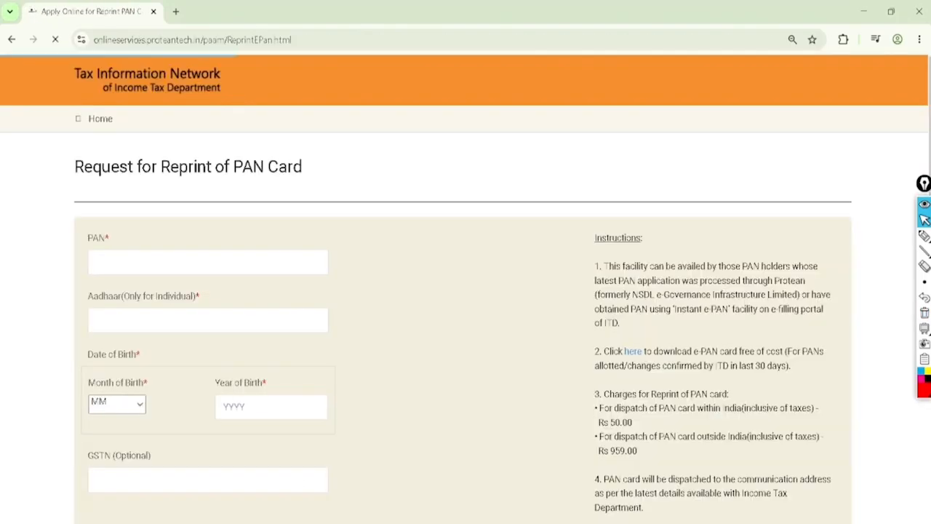
Step: Underline and tick the free e-PAN download instruction and circle the Rs 50.00 reprint charge
scroll(466, 291, down, 1)
click(924, 236)
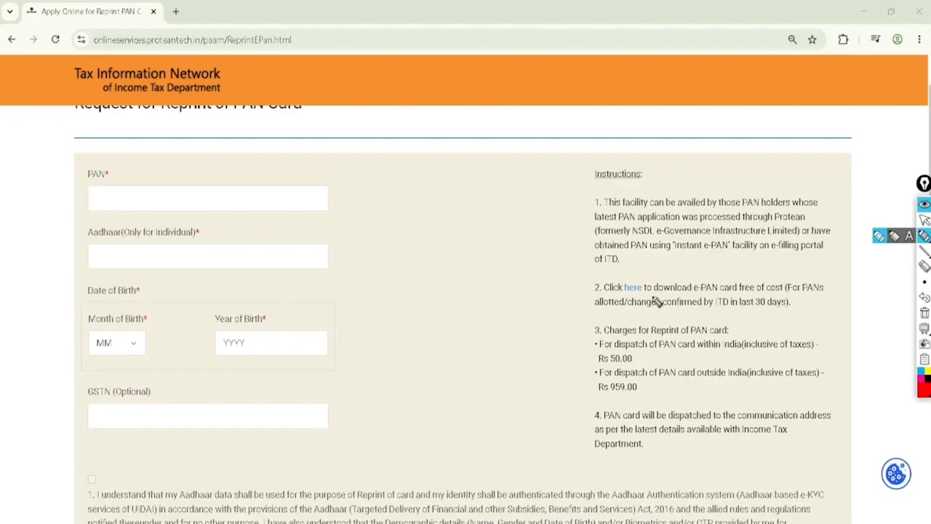
mouse_move(641, 298)
mouse_down()
mouse_move(744, 291)
mouse_move(768, 316)
mouse_move(798, 308)
mouse_up()
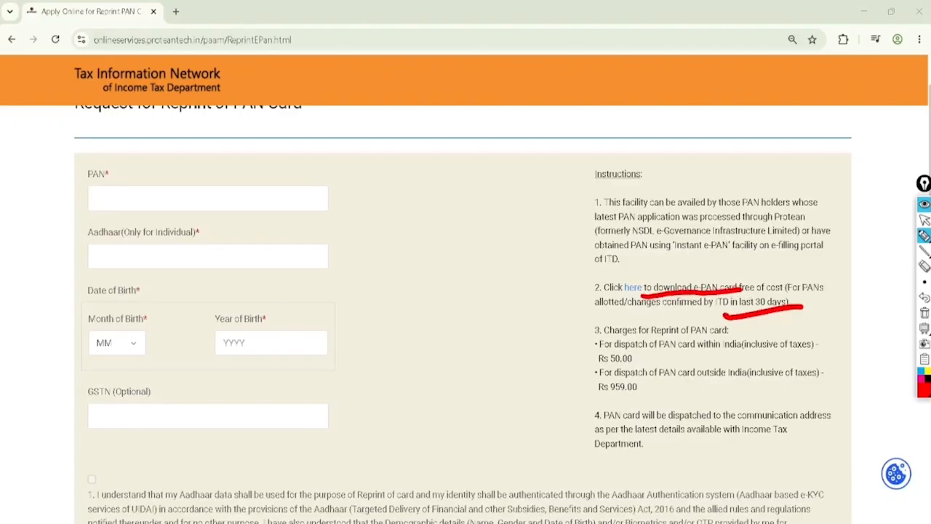
drag(565, 331, 624, 293)
mouse_move(632, 345)
mouse_down()
mouse_move(588, 361)
mouse_move(625, 351)
mouse_up()
Step: Handwrite ticked and bracketed 'mobile' and 'email' notes in the blank area of the form
drag(471, 244, 478, 243)
mouse_move(363, 213)
mouse_down()
mouse_move(379, 190)
mouse_move(396, 198)
mouse_move(416, 175)
mouse_move(416, 154)
mouse_move(441, 150)
mouse_move(457, 129)
mouse_up()
mouse_move(418, 206)
mouse_down()
mouse_move(414, 227)
mouse_move(444, 192)
mouse_move(474, 181)
mouse_up()
drag(405, 255, 500, 169)
drag(416, 267, 488, 188)
mouse_move(333, 177)
mouse_down()
mouse_move(353, 181)
mouse_move(399, 91)
mouse_up()
drag(347, 258, 392, 222)
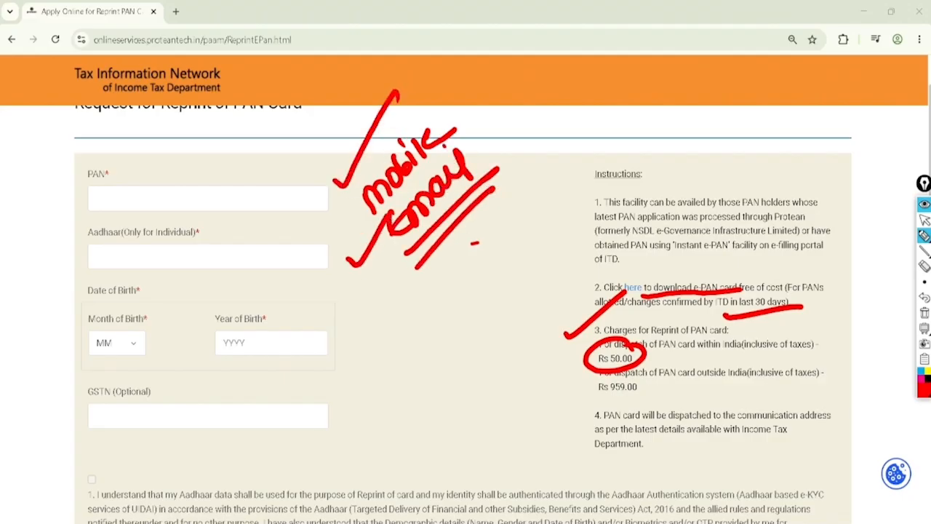
mouse_move(446, 82)
mouse_down()
mouse_move(524, 173)
mouse_move(503, 194)
mouse_up()
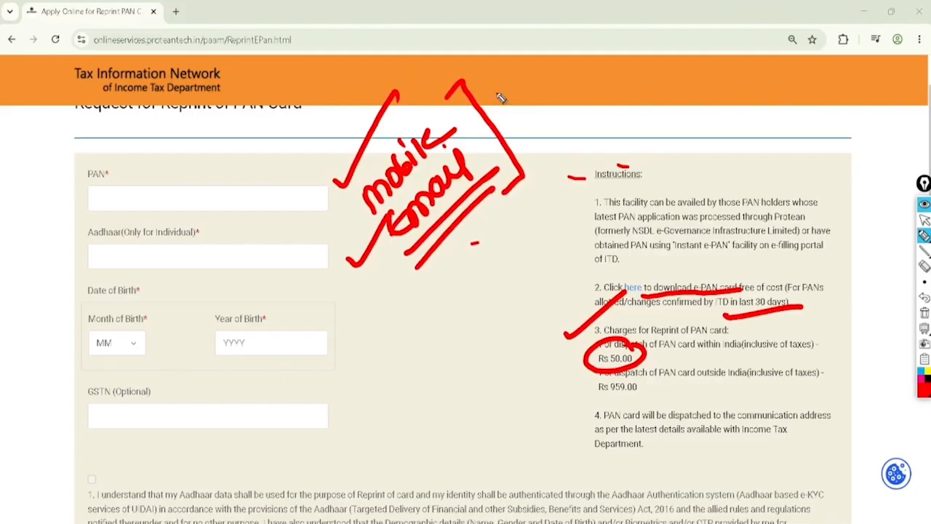
drag(478, 93, 542, 45)
drag(503, 125, 553, 85)
Step: Handwrite and underline 'OTP' and 'valid' notes on the form in red
mouse_move(466, 277)
mouse_down()
mouse_move(452, 291)
mouse_move(464, 278)
mouse_up()
mouse_move(470, 246)
mouse_down()
mouse_move(496, 239)
mouse_move(474, 283)
mouse_up()
mouse_move(497, 240)
mouse_down()
mouse_move(504, 275)
mouse_move(509, 257)
mouse_up()
drag(472, 320, 534, 246)
drag(480, 341, 540, 268)
mouse_move(530, 200)
mouse_down()
mouse_move(439, 269)
mouse_move(515, 193)
mouse_up()
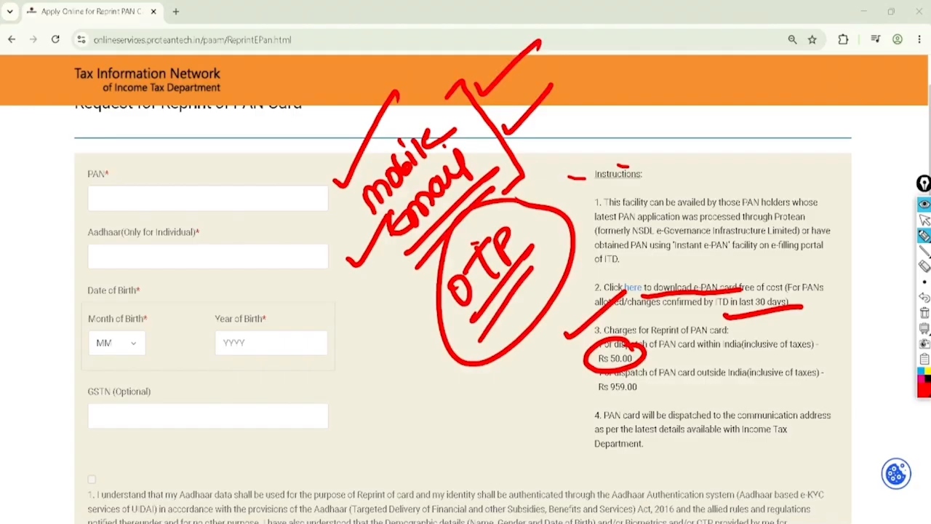
mouse_move(364, 438)
mouse_down()
mouse_move(390, 427)
mouse_move(412, 351)
mouse_move(413, 372)
mouse_up()
click(384, 358)
mouse_move(405, 434)
mouse_down()
mouse_move(433, 380)
mouse_move(437, 399)
mouse_up()
Step: Tick PAN and Aadhaar, circle Month and Year of Birth, and cross out the optional GSTN field
drag(113, 186, 178, 127)
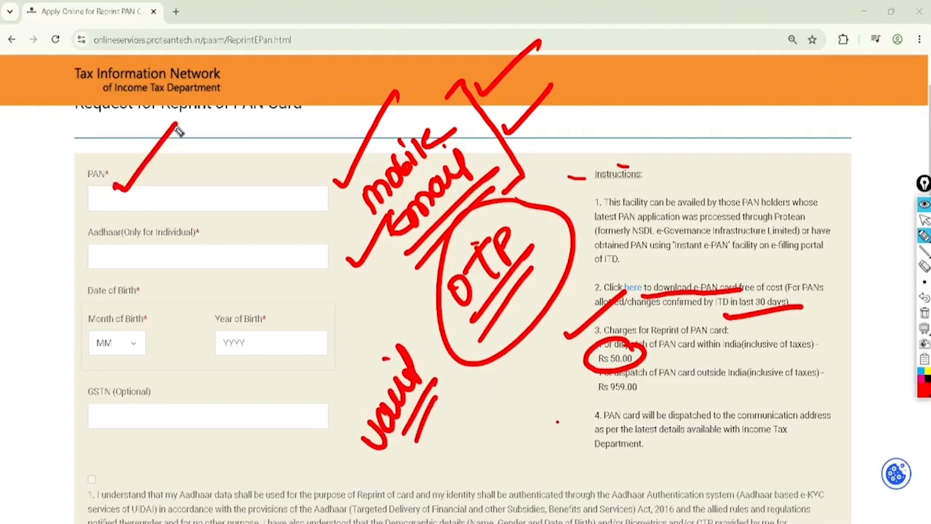
drag(133, 250, 190, 204)
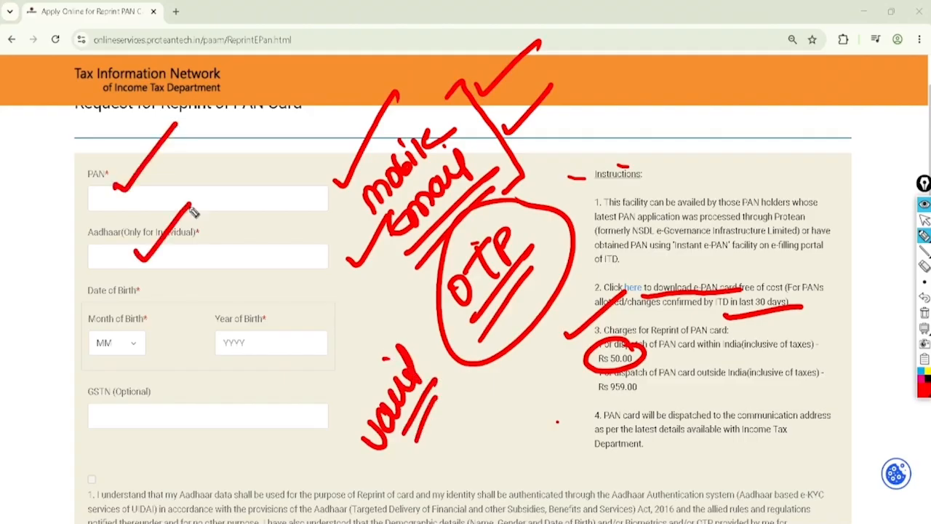
mouse_move(110, 306)
mouse_down()
mouse_move(82, 320)
mouse_move(135, 309)
mouse_move(90, 320)
mouse_up()
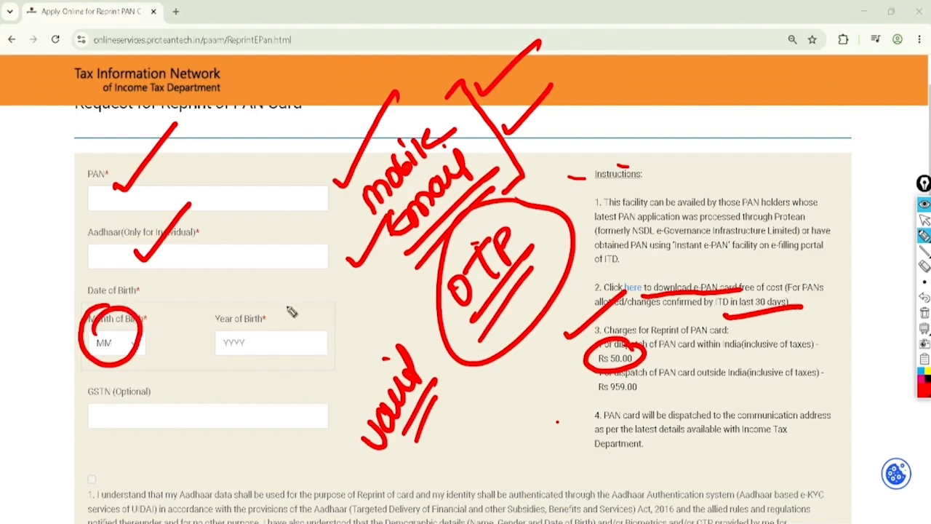
mouse_move(267, 293)
mouse_down()
mouse_move(267, 374)
mouse_move(221, 322)
mouse_up()
drag(155, 390, 169, 435)
drag(137, 404, 203, 413)
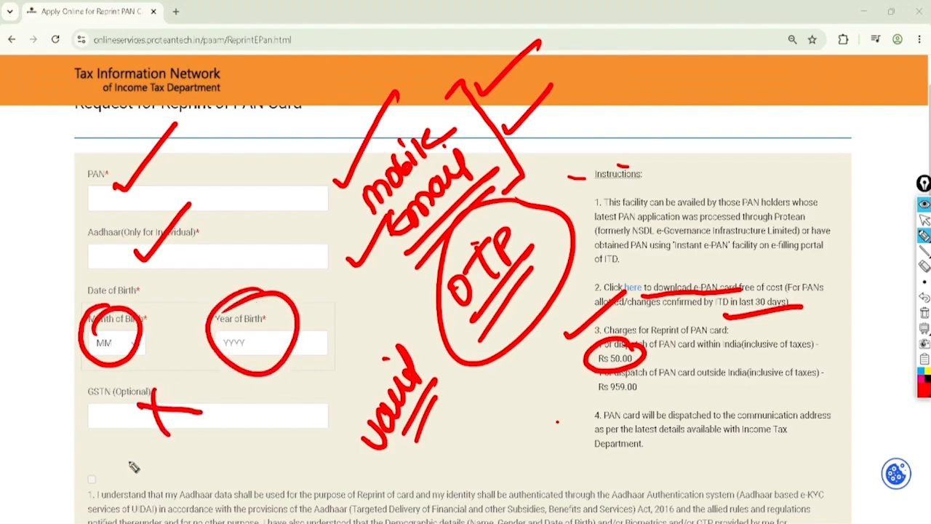
mouse_move(87, 476)
mouse_down()
mouse_move(100, 481)
mouse_move(132, 422)
mouse_up()
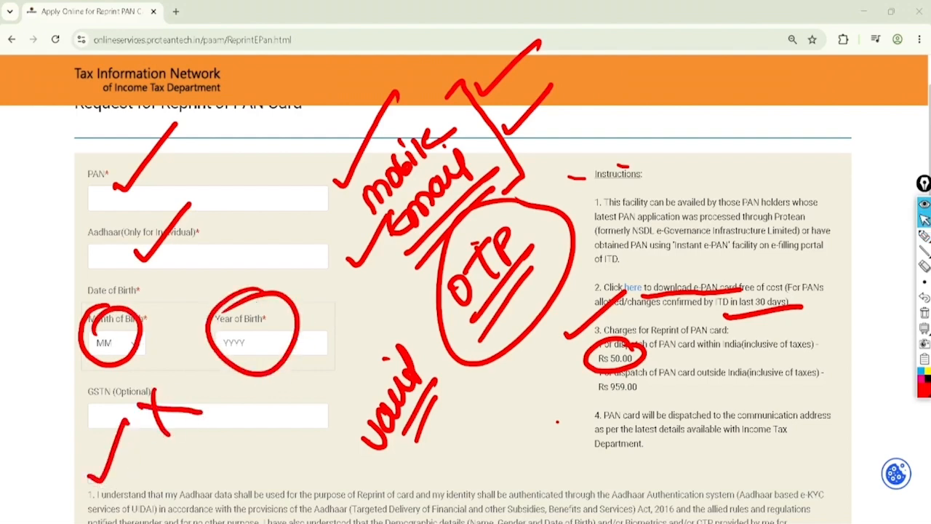
Step: Complete the 'I'm not a robot' check and mark it and the submit step in red
scroll(465, 313, down, 3)
scroll(465, 313, down, 4)
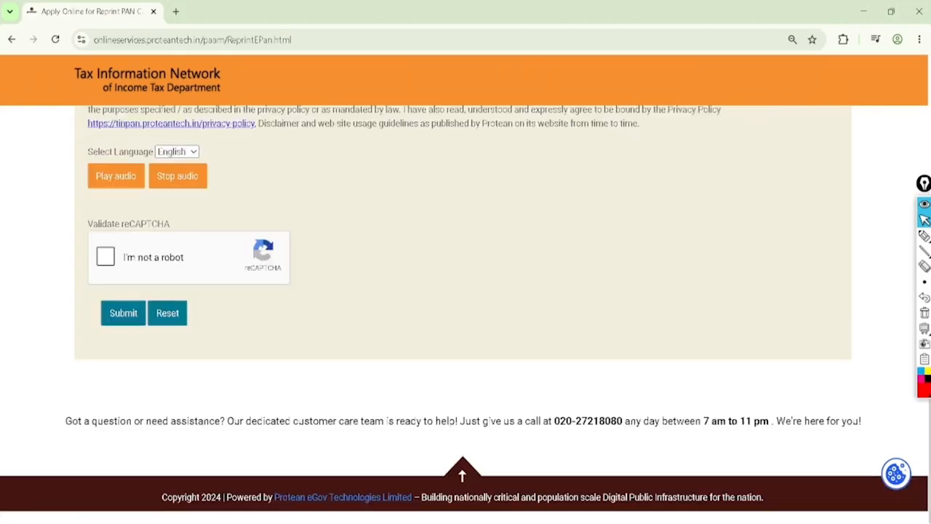
click(106, 257)
click(924, 236)
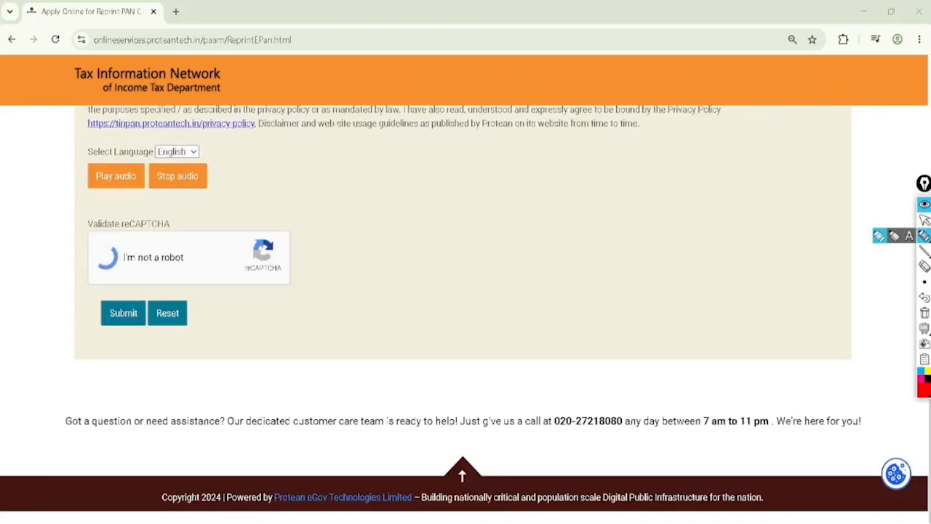
drag(99, 248, 144, 188)
mouse_move(124, 290)
mouse_down()
mouse_move(99, 299)
mouse_move(115, 306)
mouse_up()
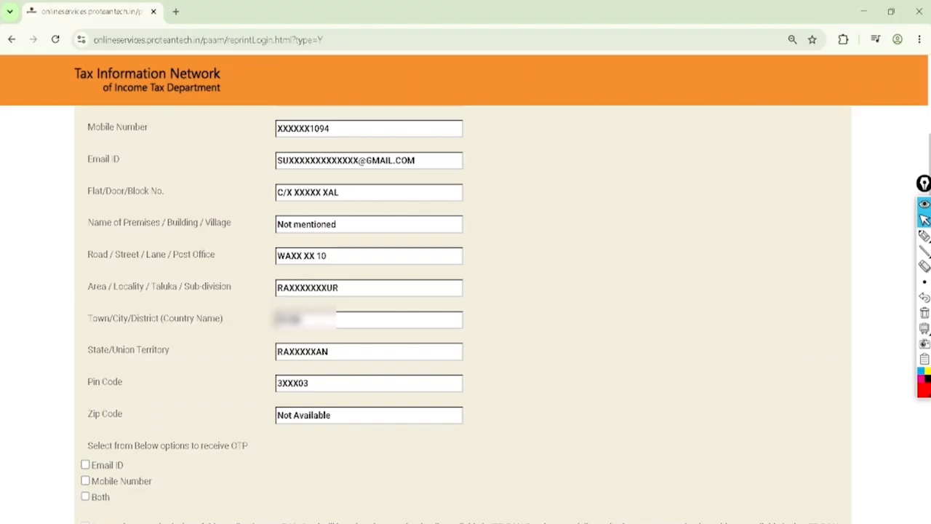
Step: Tick the prefilled Mobile Number and Email ID fields and write 'Correct' beside them
click(924, 236)
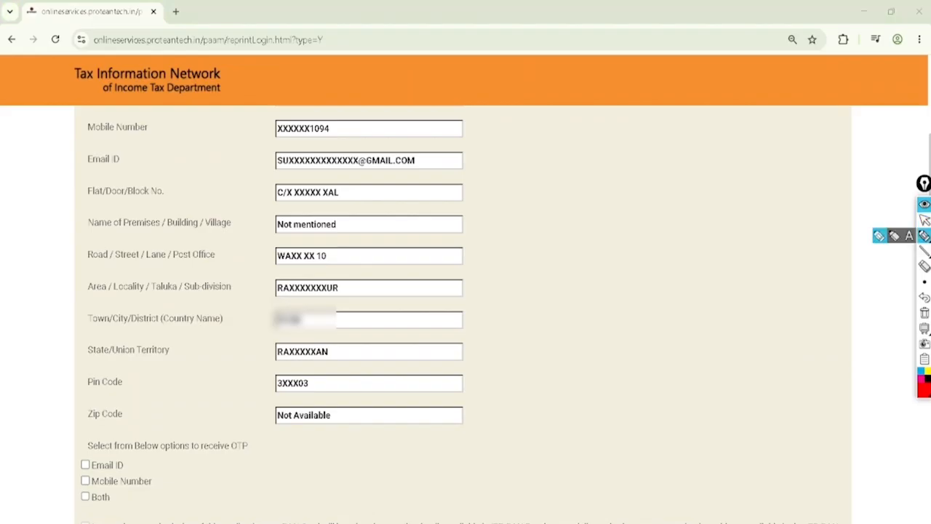
drag(240, 125, 327, 64)
mouse_move(335, 116)
mouse_down()
mouse_move(312, 107)
mouse_move(332, 103)
mouse_up()
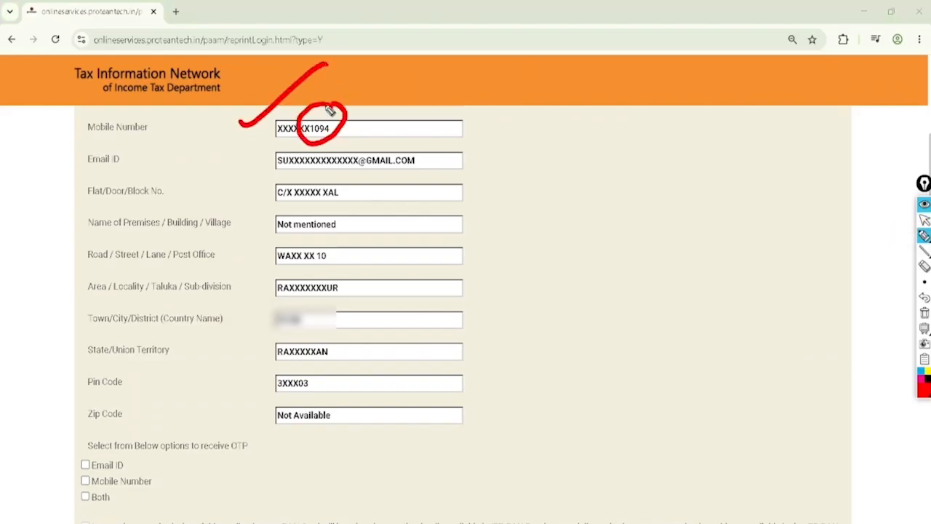
drag(239, 161, 284, 148)
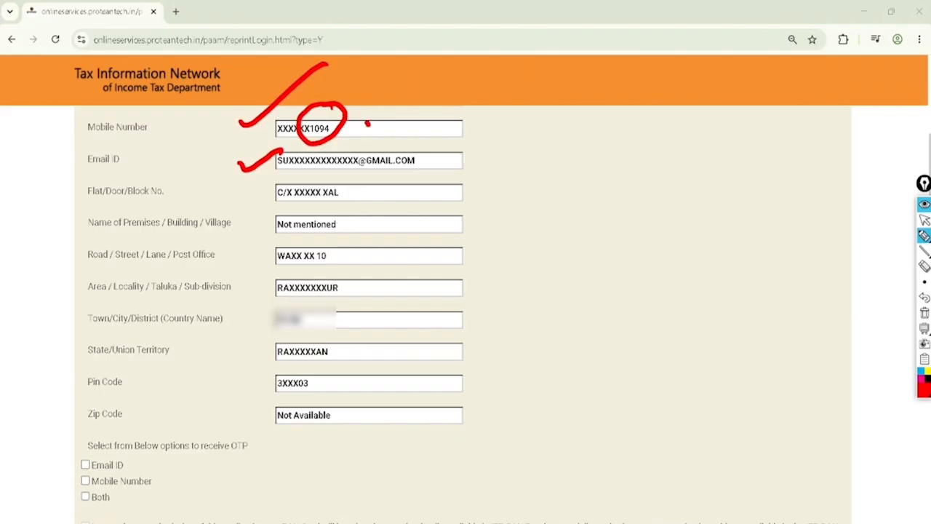
drag(367, 125, 475, 66)
mouse_move(429, 157)
mouse_down()
mouse_move(518, 121)
mouse_move(574, 113)
mouse_move(550, 115)
mouse_up()
mouse_move(542, 156)
mouse_down()
mouse_move(537, 164)
mouse_move(575, 162)
mouse_move(589, 128)
mouse_move(609, 154)
mouse_move(556, 203)
mouse_up()
mouse_move(557, 243)
mouse_down()
mouse_move(560, 259)
mouse_move(596, 208)
mouse_move(631, 182)
mouse_move(590, 266)
mouse_move(604, 292)
mouse_move(638, 273)
mouse_up()
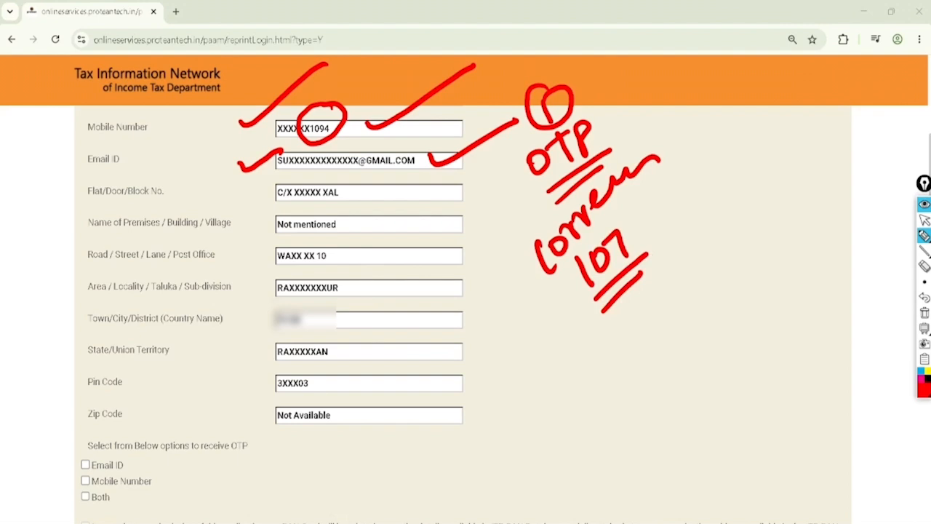
Step: Tick each prefilled address field through Pin Code and mark the OTP delivery options
drag(254, 208, 323, 168)
drag(252, 233, 320, 200)
drag(251, 269, 312, 233)
drag(251, 304, 320, 263)
drag(252, 336, 325, 294)
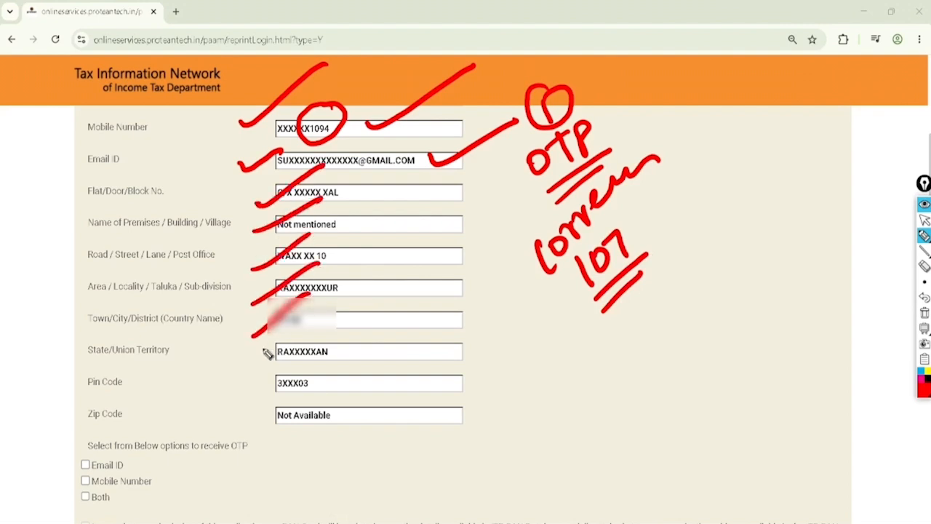
drag(257, 364, 320, 329)
drag(267, 388, 318, 342)
mouse_move(246, 416)
mouse_down()
mouse_move(201, 446)
mouse_move(262, 415)
mouse_move(231, 413)
mouse_up()
mouse_move(89, 467)
mouse_down()
mouse_move(122, 438)
mouse_move(149, 384)
mouse_move(132, 441)
mouse_up()
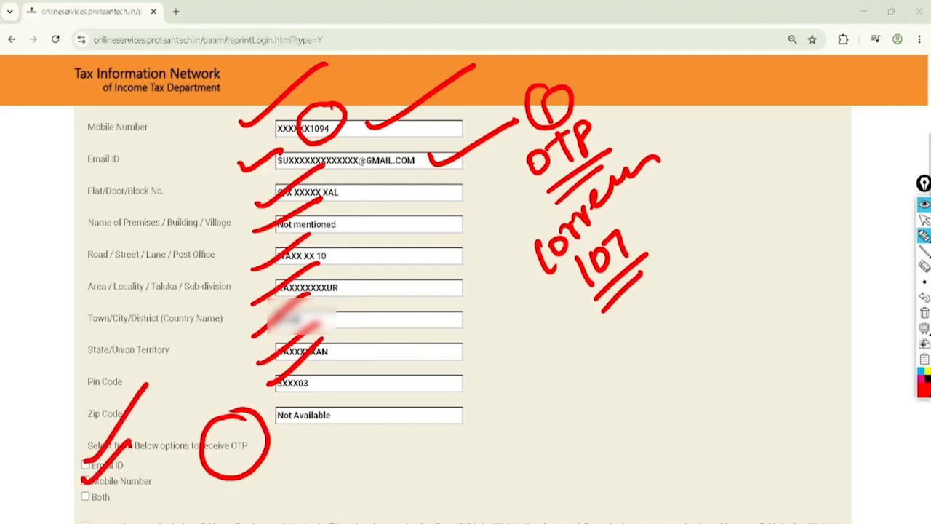
Step: Choose mobile-number OTP, accept the PAN card printing declaration, and generate the OTP
click(925, 219)
click(85, 480)
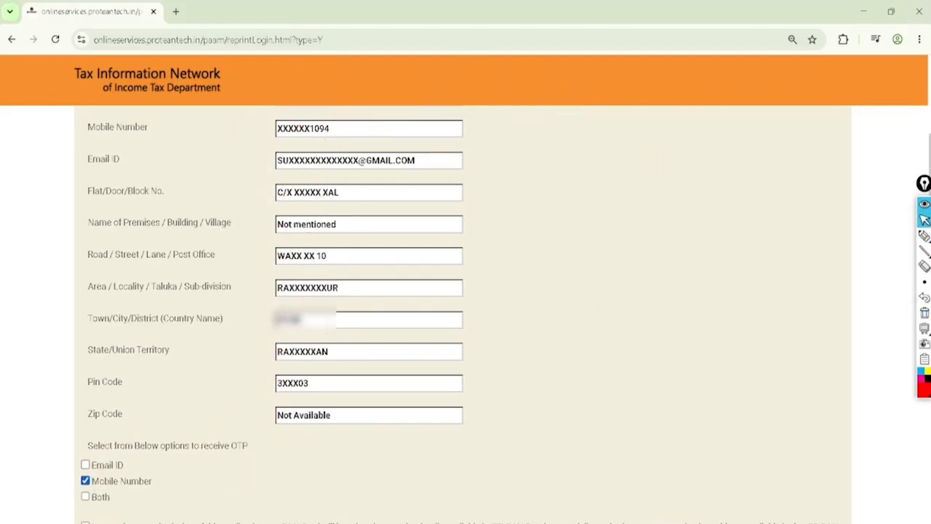
scroll(466, 291, down, 4)
click(85, 277)
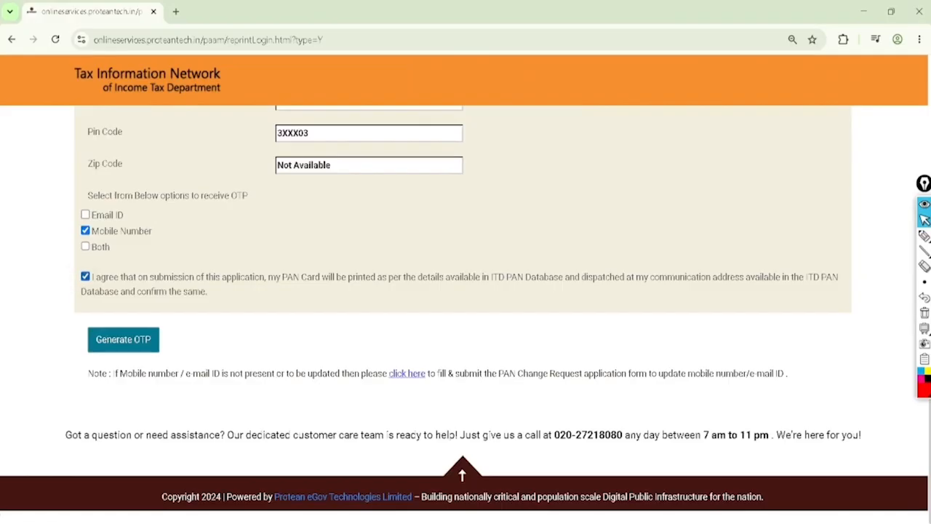
click(123, 340)
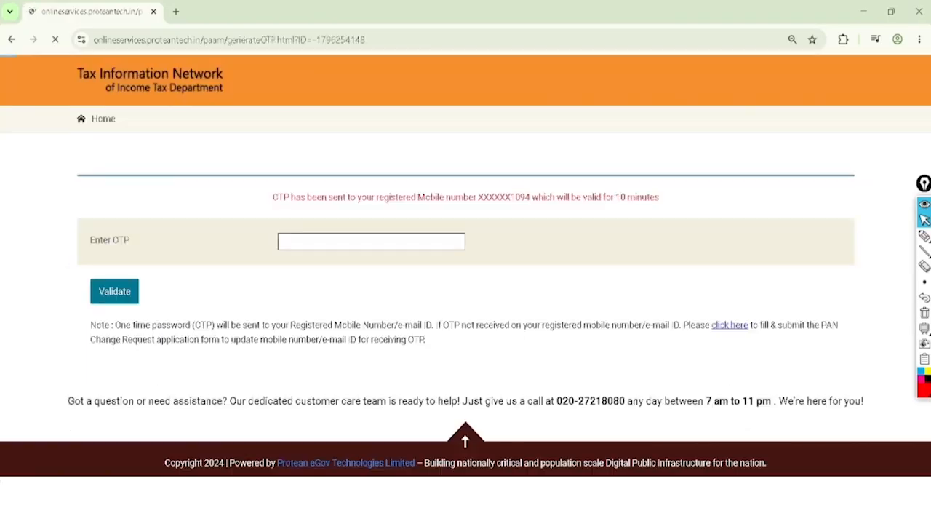
Step: Circle the masked mobile number and OTP message, then enter and validate the received OTP
click(925, 236)
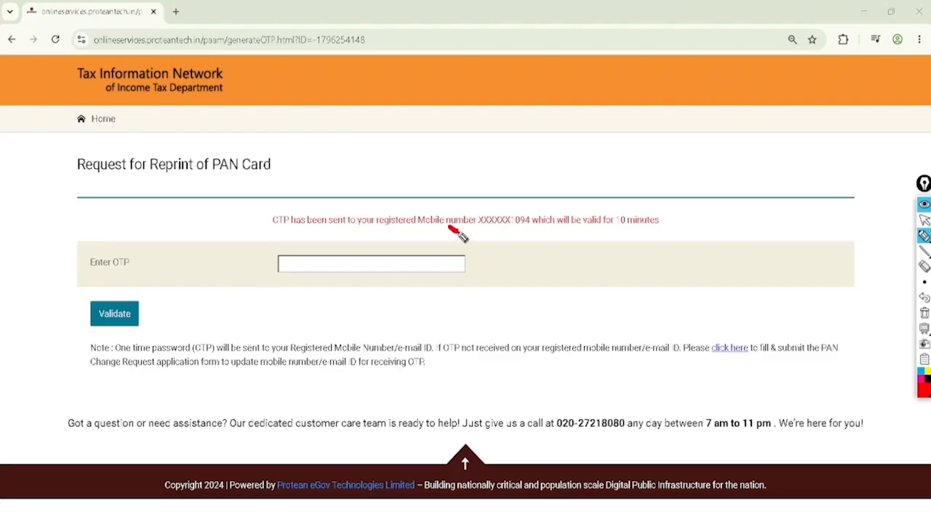
mouse_move(453, 233)
mouse_down()
mouse_move(524, 237)
mouse_move(501, 192)
mouse_move(454, 233)
mouse_up()
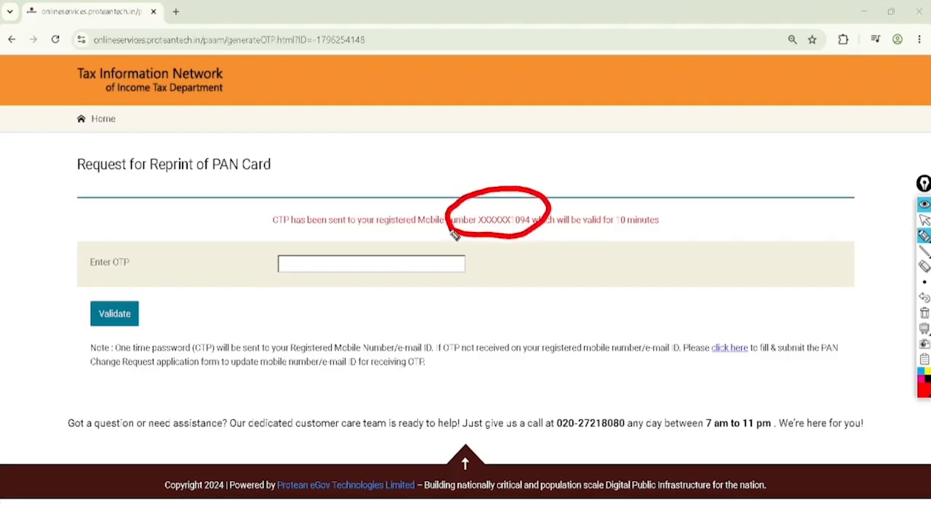
mouse_move(295, 193)
mouse_down()
mouse_move(289, 240)
mouse_move(276, 191)
mouse_up()
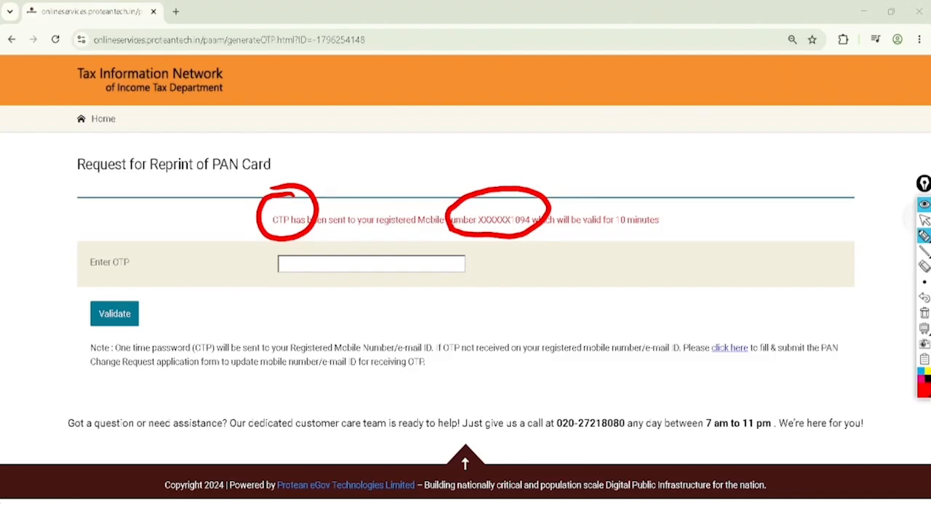
click(925, 219)
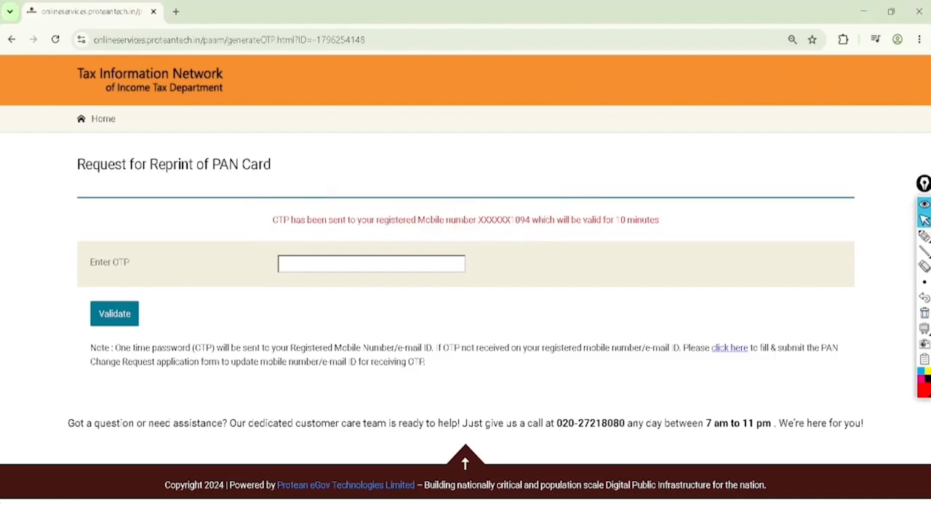
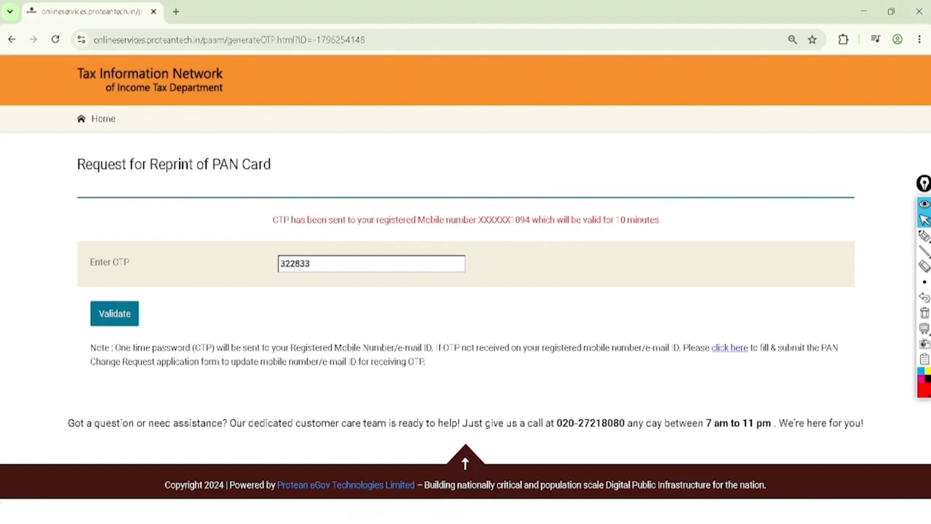
key(Return)
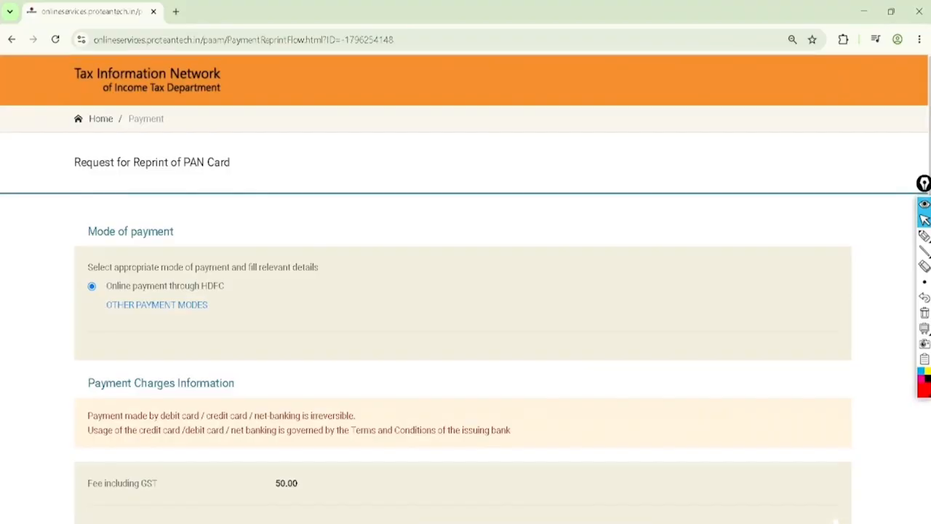
Step: Circle the page heading, Mode of payment section and 50.00 fee, then clear the marks
click(924, 236)
mouse_move(62, 181)
mouse_down()
mouse_move(83, 189)
mouse_move(219, 183)
mouse_move(173, 139)
mouse_move(65, 179)
mouse_up()
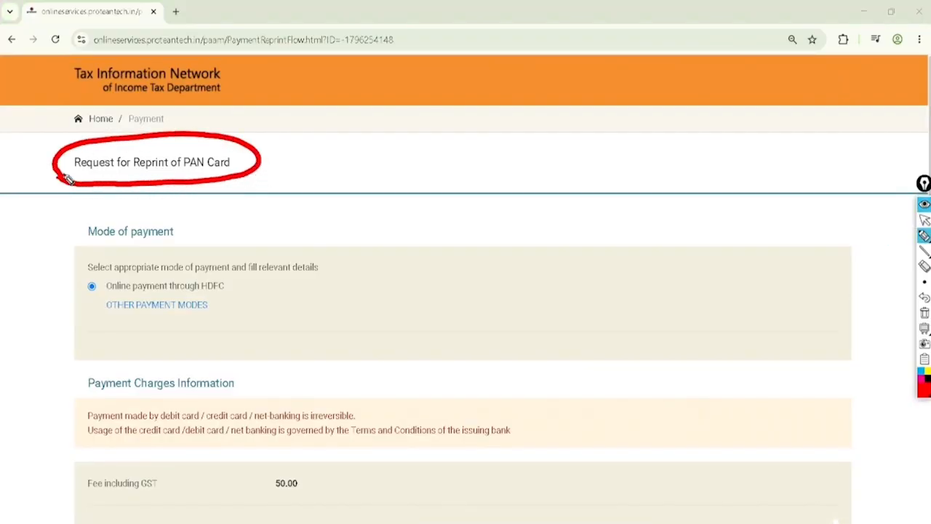
mouse_move(145, 224)
mouse_down()
mouse_move(222, 299)
mouse_move(104, 232)
mouse_up()
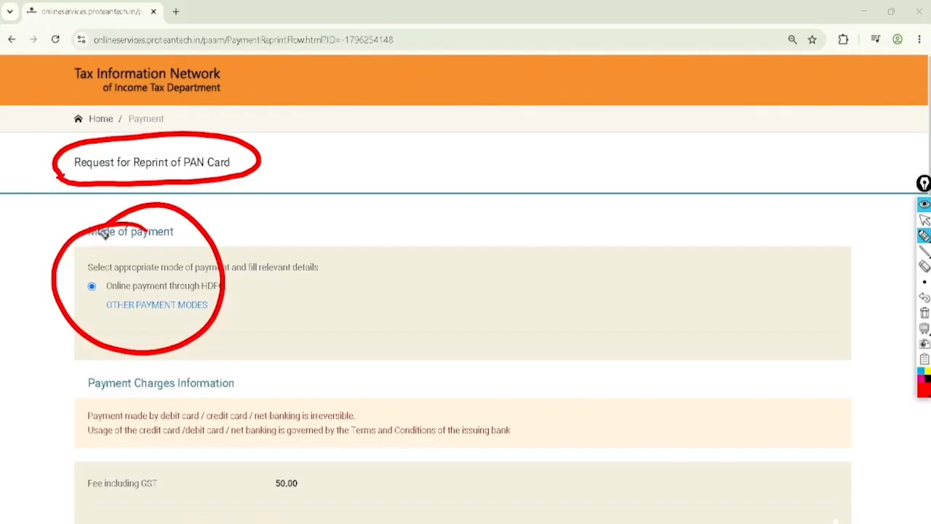
mouse_move(302, 431)
mouse_down()
mouse_move(270, 496)
mouse_move(308, 443)
mouse_up()
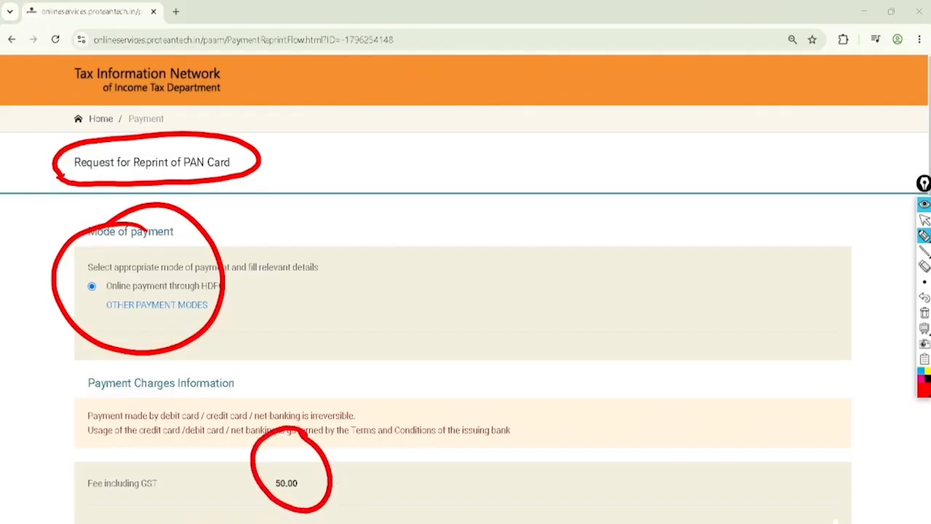
click(925, 219)
click(925, 313)
Step: Agree to the terms of service, proceed to payment, and confirm paying the 50.00 fee
scroll(466, 291, down, 6)
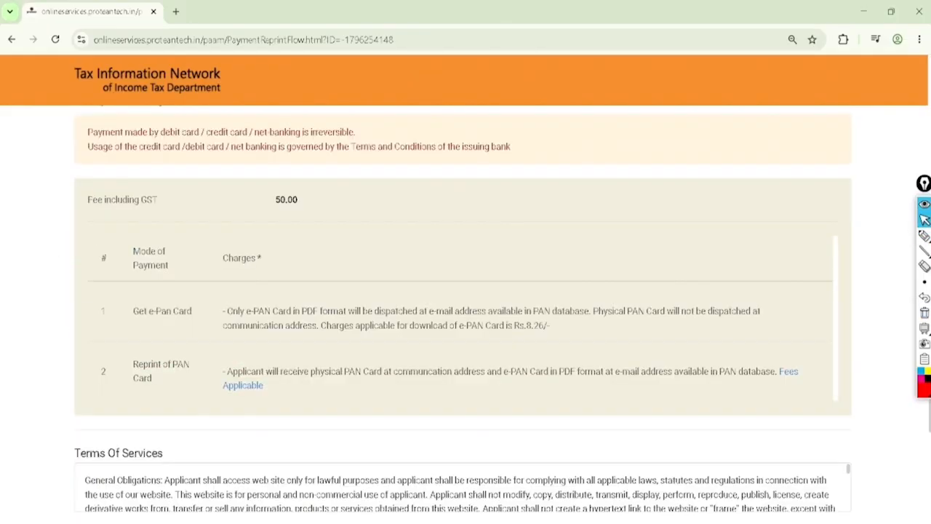
scroll(466, 291, down, 1)
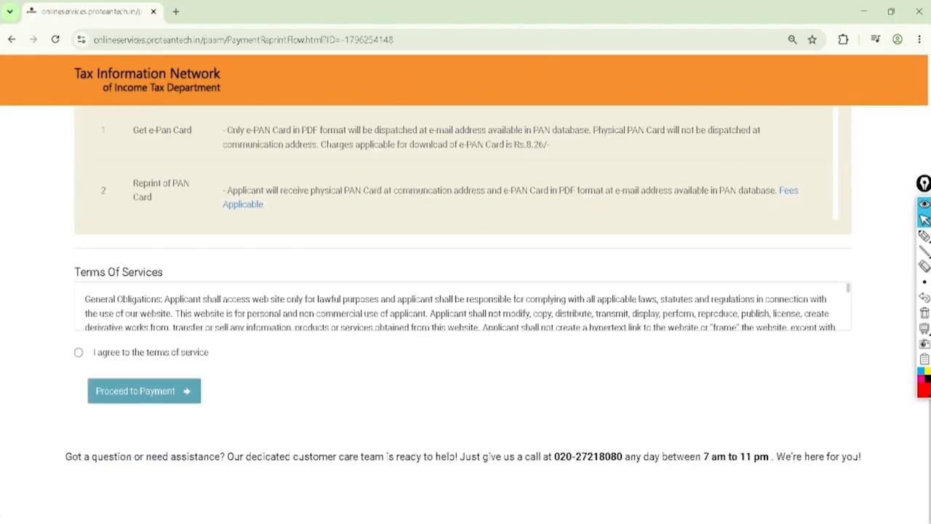
click(79, 352)
mouse_move(924, 235)
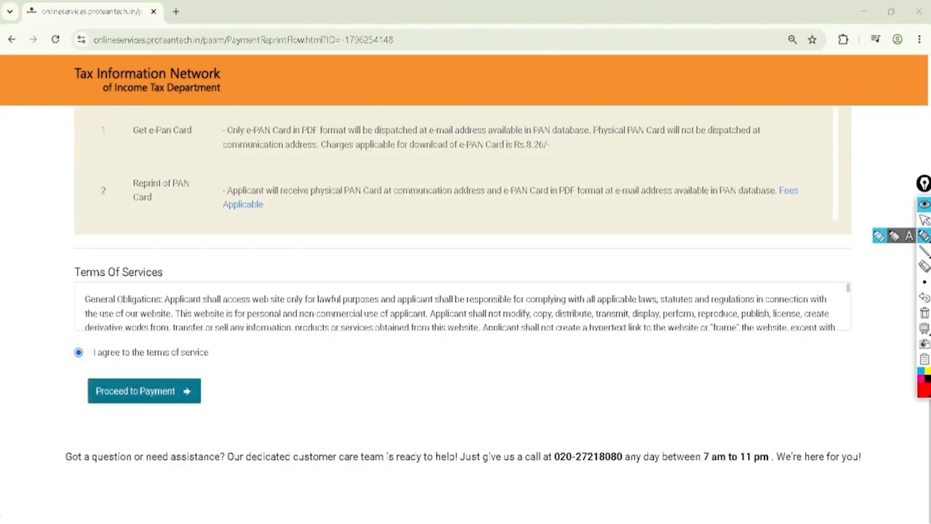
mouse_move(74, 352)
mouse_down()
mouse_move(120, 324)
mouse_move(175, 240)
mouse_up()
mouse_move(154, 348)
mouse_down()
mouse_move(188, 406)
mouse_move(128, 368)
mouse_up()
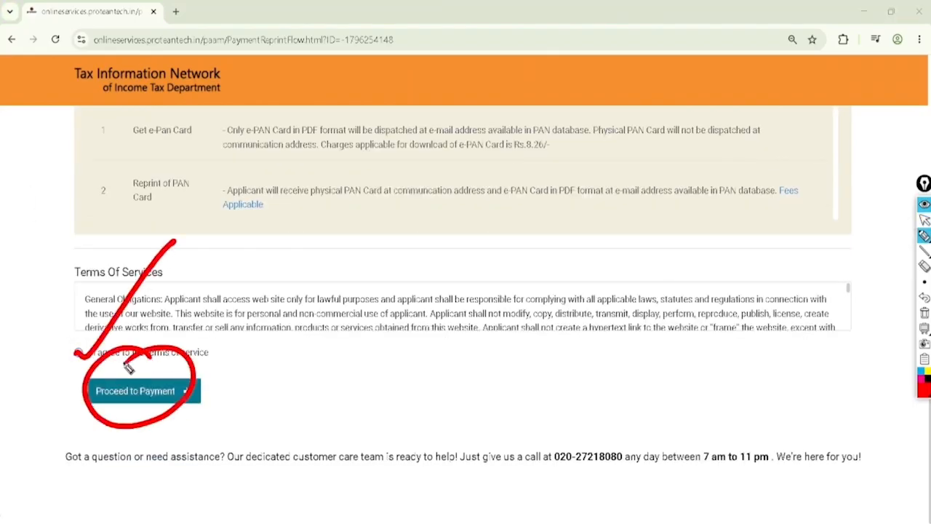
click(925, 221)
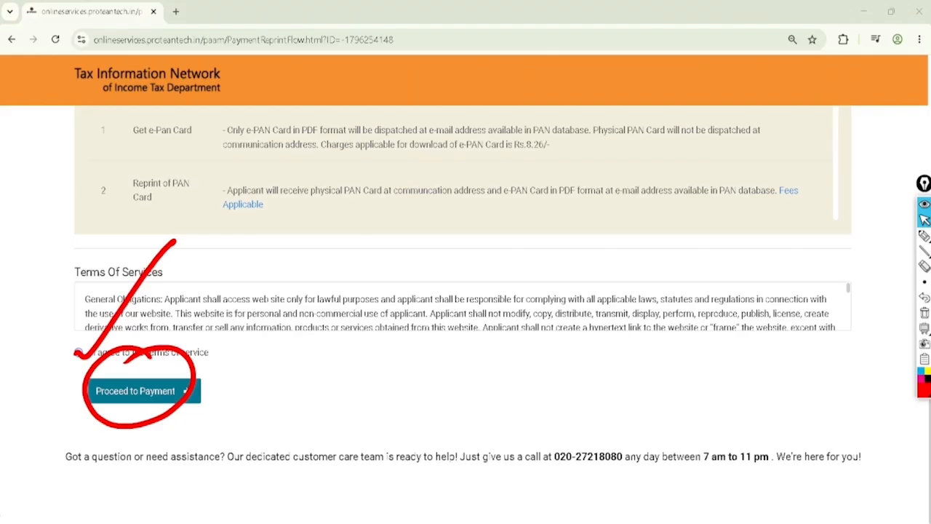
click(924, 297)
click(144, 391)
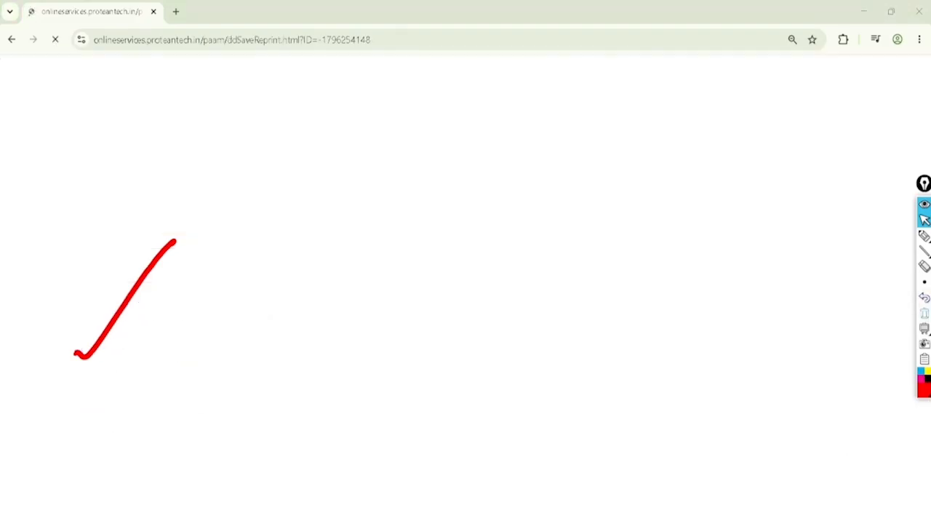
click(925, 313)
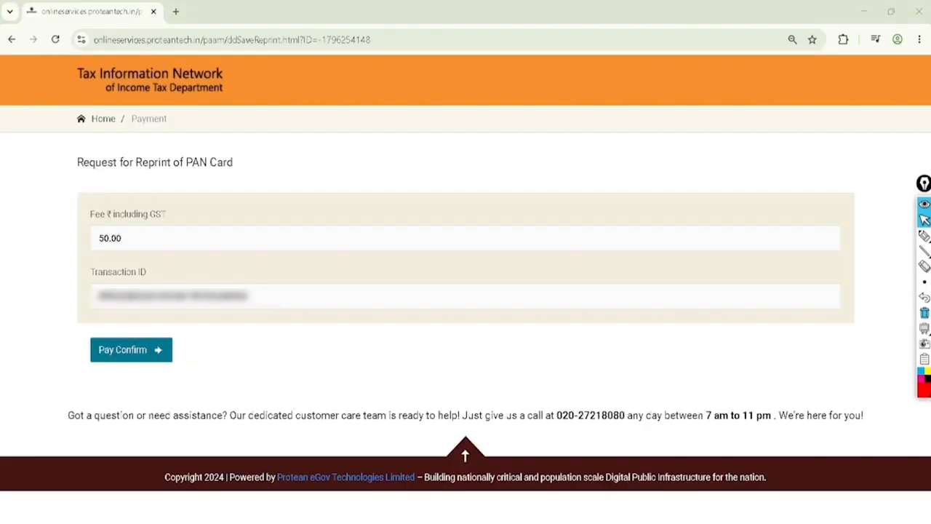
click(131, 350)
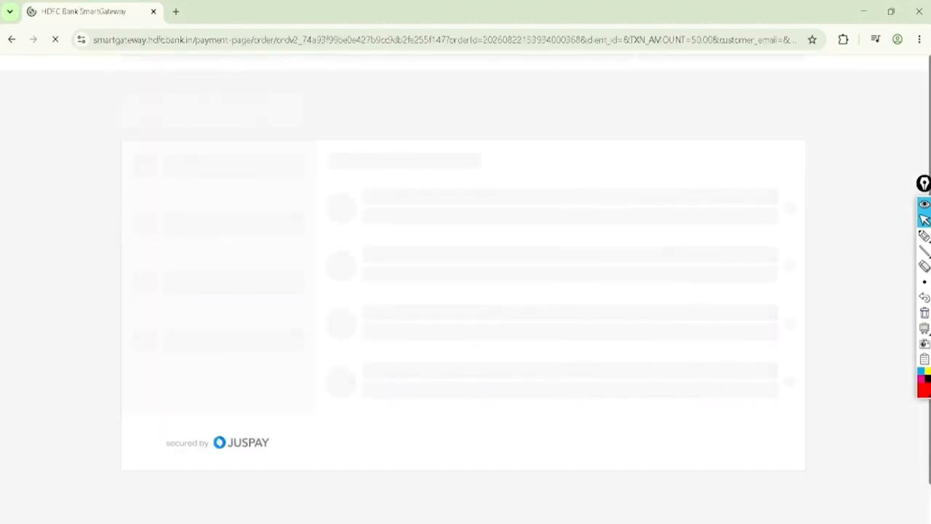
Step: Mark the card, UPI and Netbanking payment options in red, then clear the marks
click(924, 235)
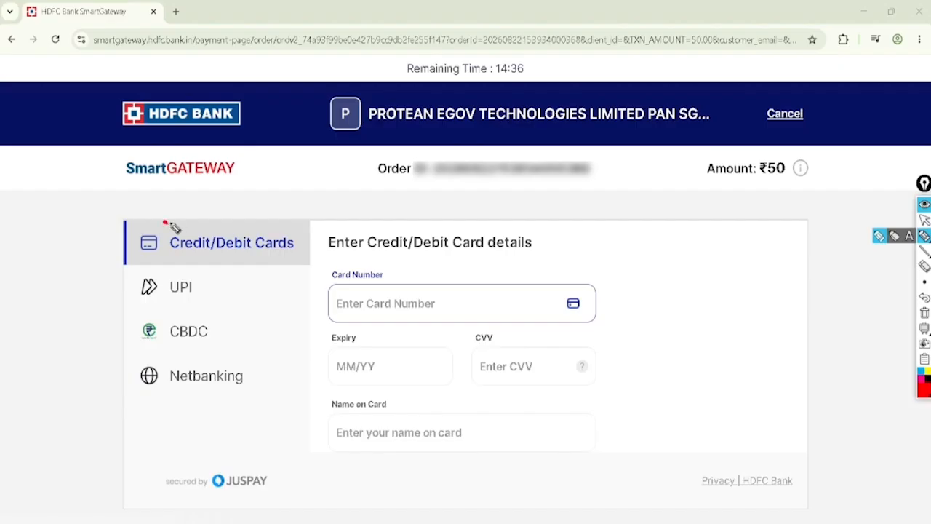
drag(166, 223, 236, 169)
drag(235, 219, 323, 154)
mouse_move(191, 258)
mouse_down()
mouse_move(156, 304)
mouse_move(176, 256)
mouse_up()
mouse_move(143, 396)
mouse_down()
mouse_move(254, 377)
mouse_move(147, 394)
mouse_up()
click(925, 219)
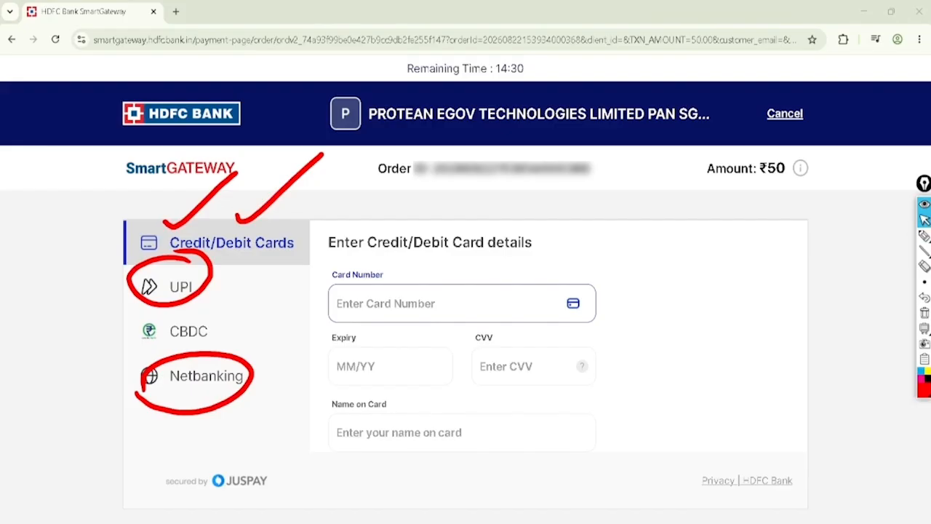
click(924, 313)
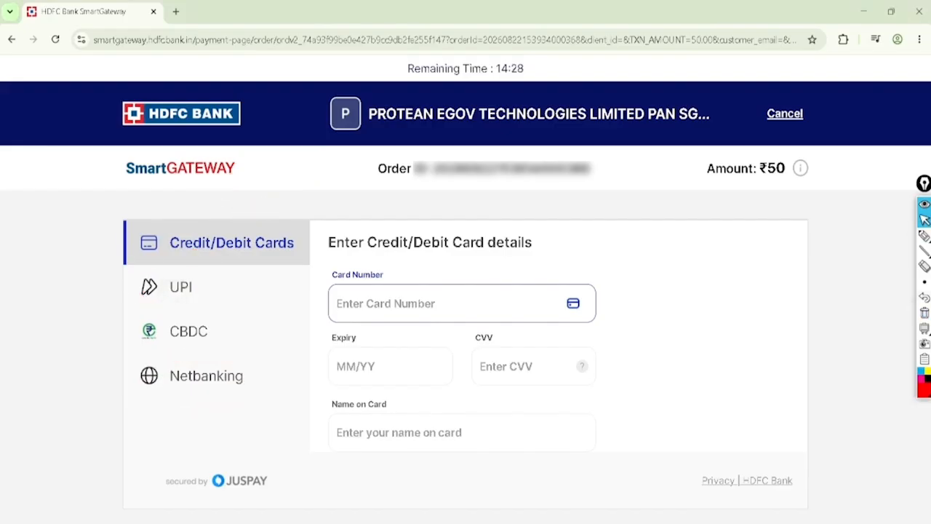
Step: Switch to UPI, generate the payment QR code, and circle it with a ₹50 note
click(182, 287)
click(442, 384)
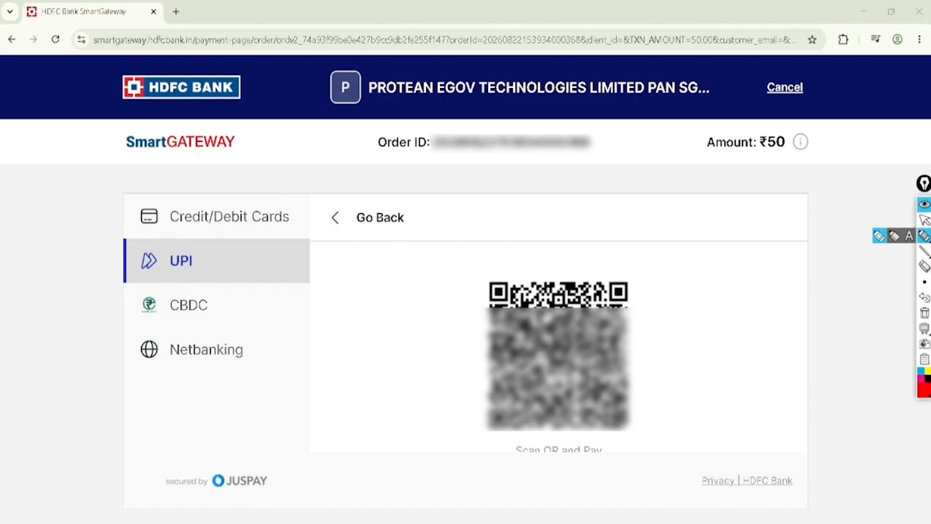
mouse_move(627, 251)
mouse_down()
mouse_move(572, 227)
mouse_move(623, 436)
mouse_move(567, 243)
mouse_up()
mouse_move(321, 256)
mouse_down()
mouse_move(319, 282)
mouse_move(328, 249)
mouse_move(355, 251)
mouse_move(349, 366)
mouse_move(373, 302)
mouse_move(421, 271)
mouse_move(440, 234)
mouse_move(385, 343)
mouse_move(448, 281)
mouse_move(443, 287)
mouse_up()
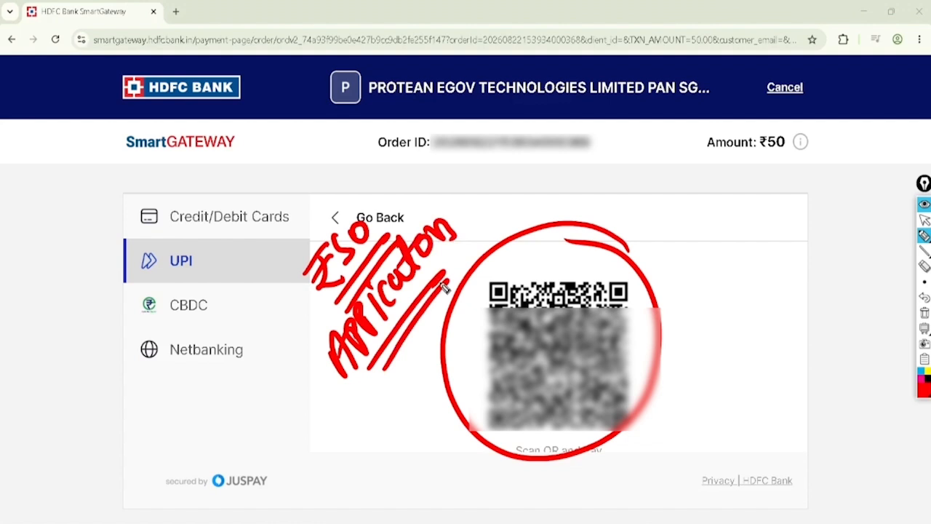
Step: Handwrite number notes in the left margin and over the lower payment options
drag(47, 234, 70, 240)
mouse_move(79, 199)
mouse_down()
mouse_move(94, 167)
mouse_move(102, 192)
mouse_move(133, 175)
mouse_move(80, 258)
mouse_up()
mouse_move(88, 313)
mouse_down()
mouse_move(82, 337)
mouse_move(117, 309)
mouse_move(95, 349)
mouse_move(137, 318)
mouse_up()
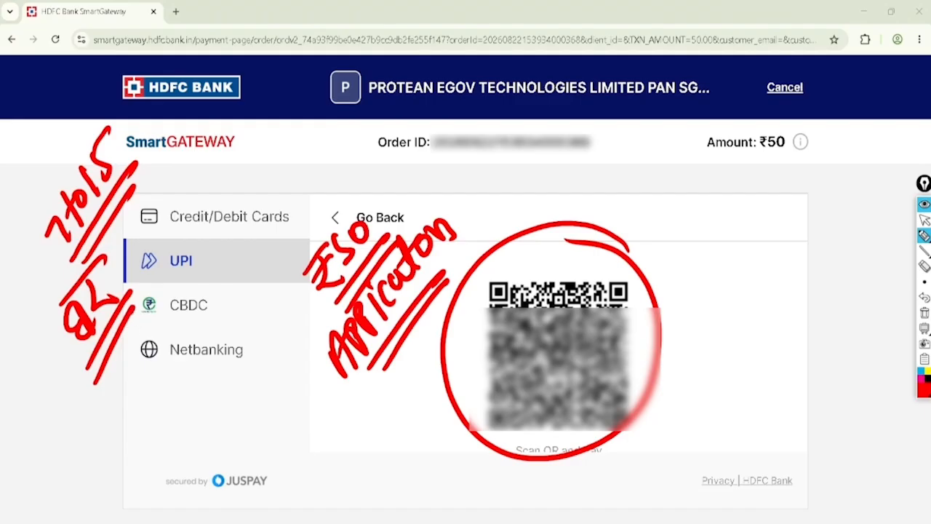
mouse_move(169, 352)
mouse_down()
mouse_move(179, 387)
mouse_move(196, 298)
mouse_move(207, 408)
mouse_move(214, 364)
mouse_move(235, 326)
mouse_move(241, 399)
mouse_move(269, 358)
mouse_up()
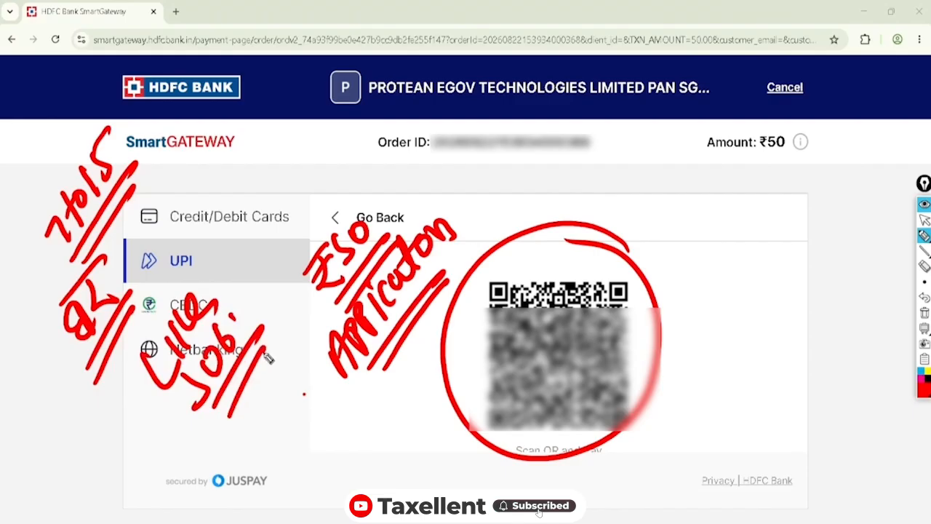
key(ctrl+shift+1)
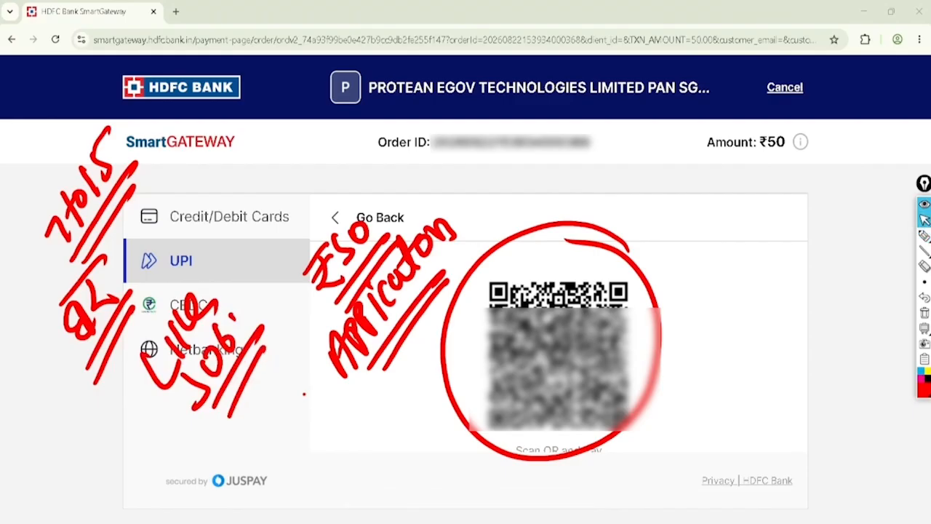